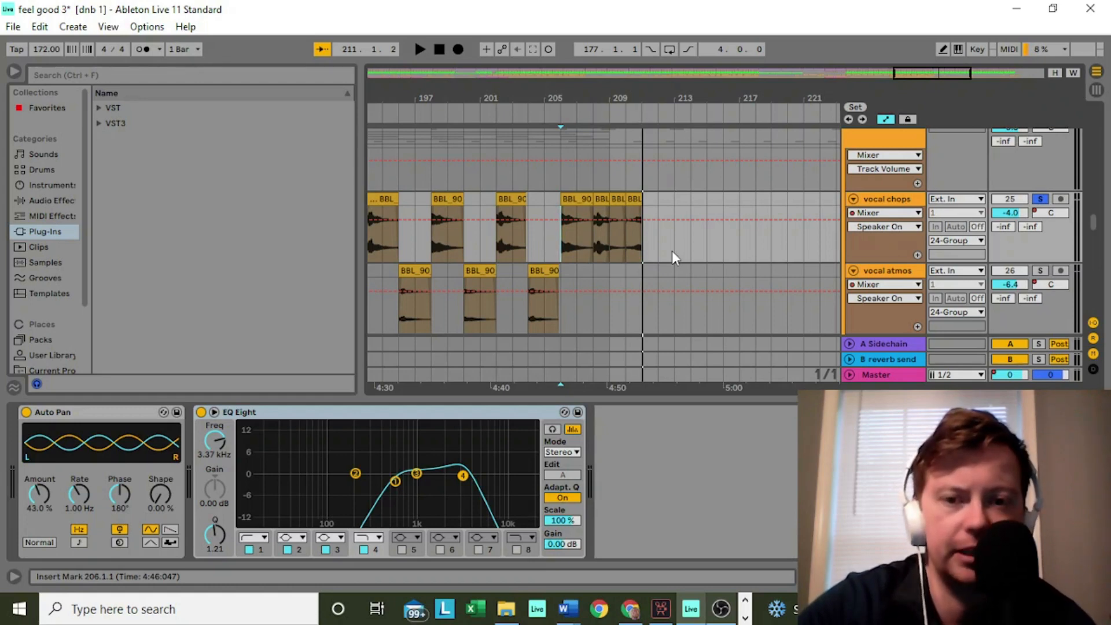
# Step: Play the soloed vocal chops from bar 206, and examine the reversed last clip at bar 210 in its clip settings
pyautogui.press('space')
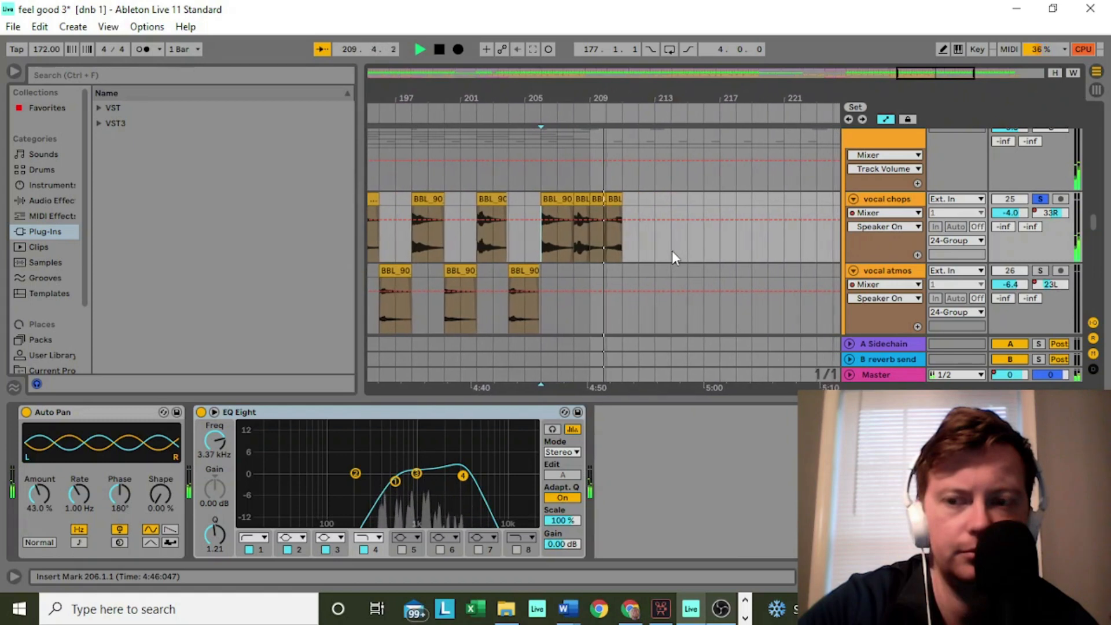
pyautogui.press('space')
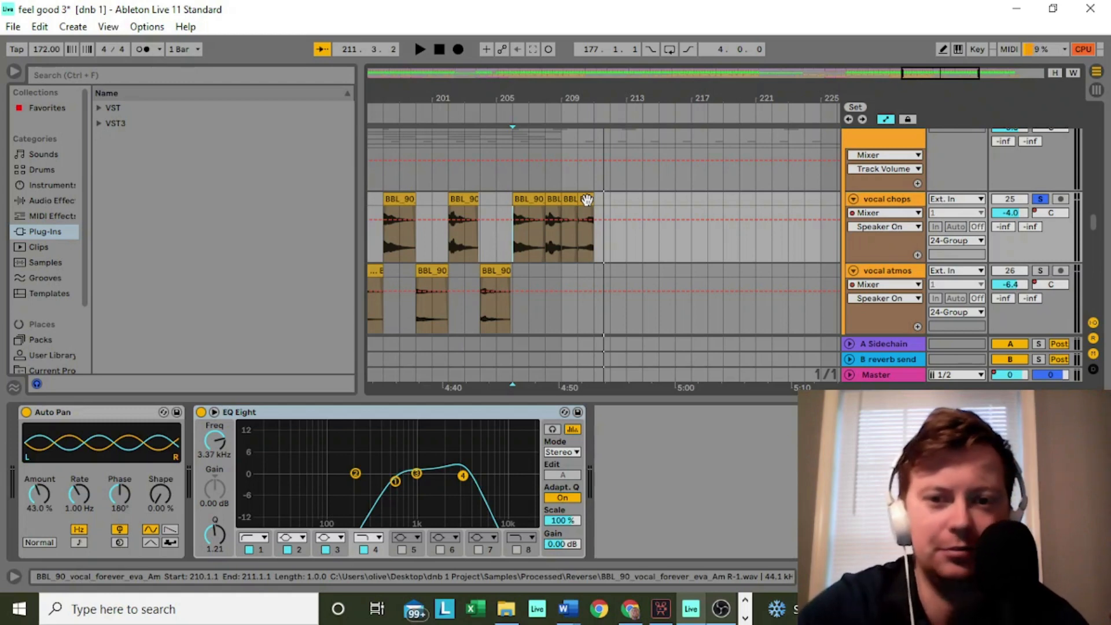
pyautogui.click(587, 200)
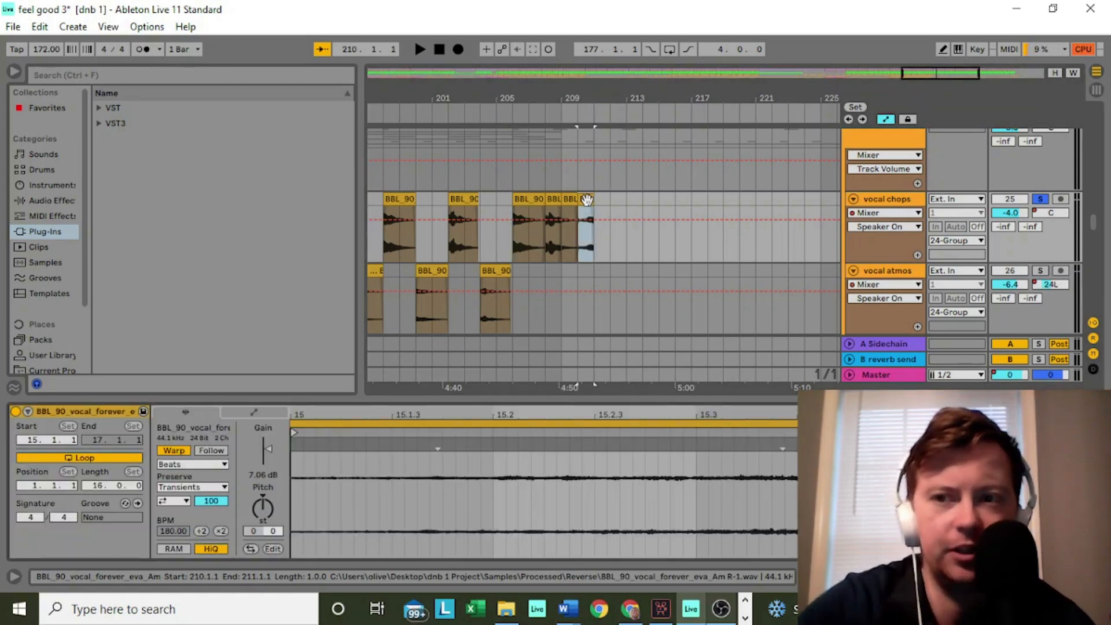
pyautogui.click(251, 550)
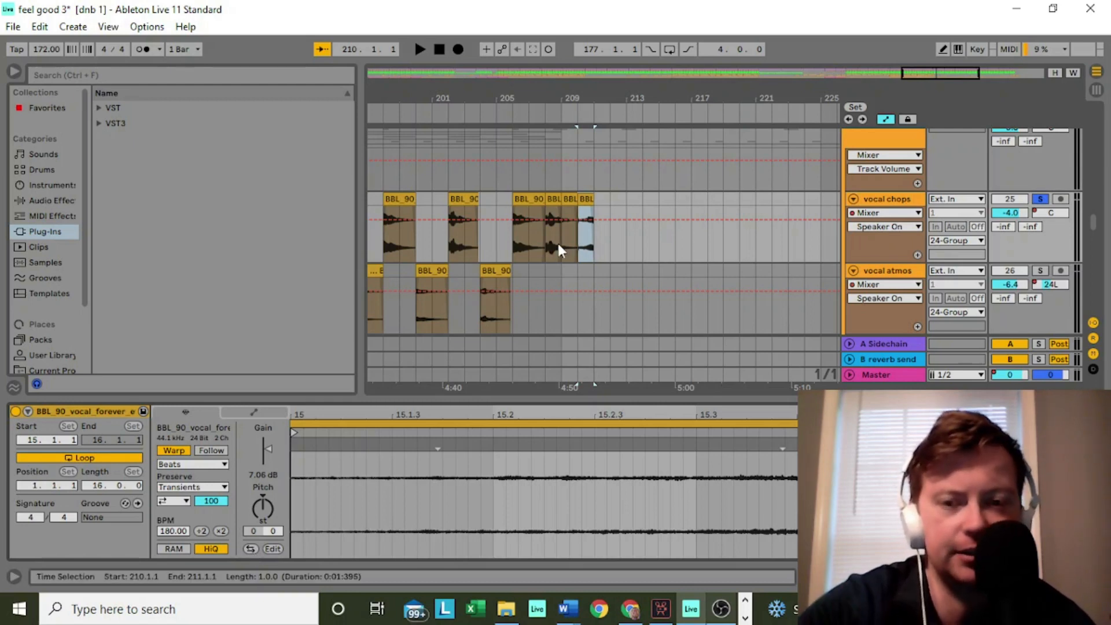
# Step: Unsolo the vocal chops track and play the full mix from bar 206
pyautogui.click(1040, 200)
pyautogui.click(512, 241)
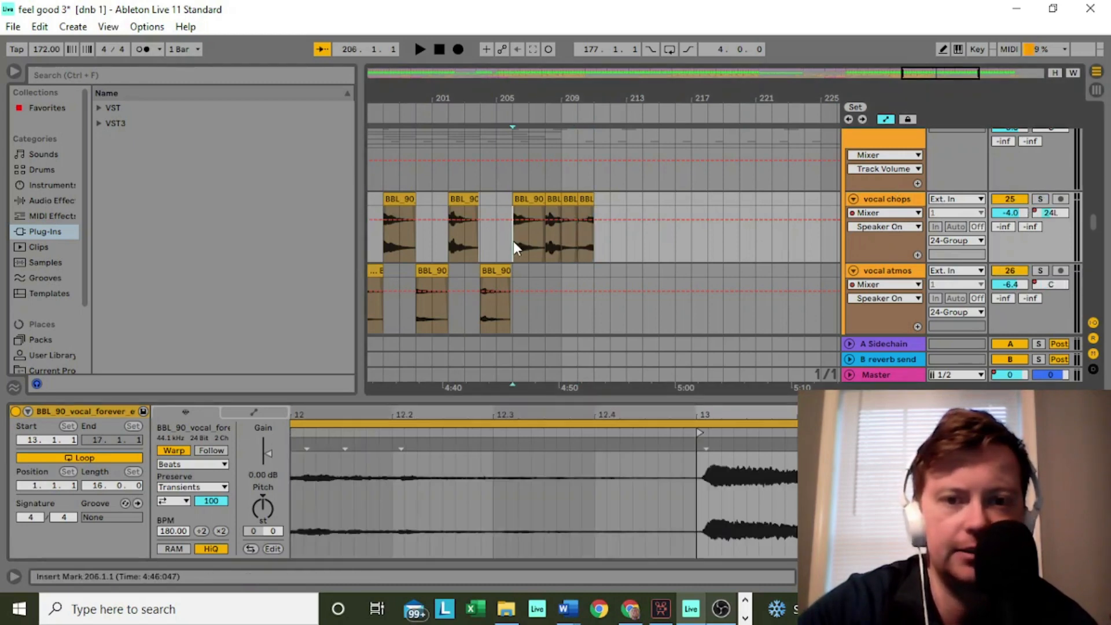
pyautogui.press('space')
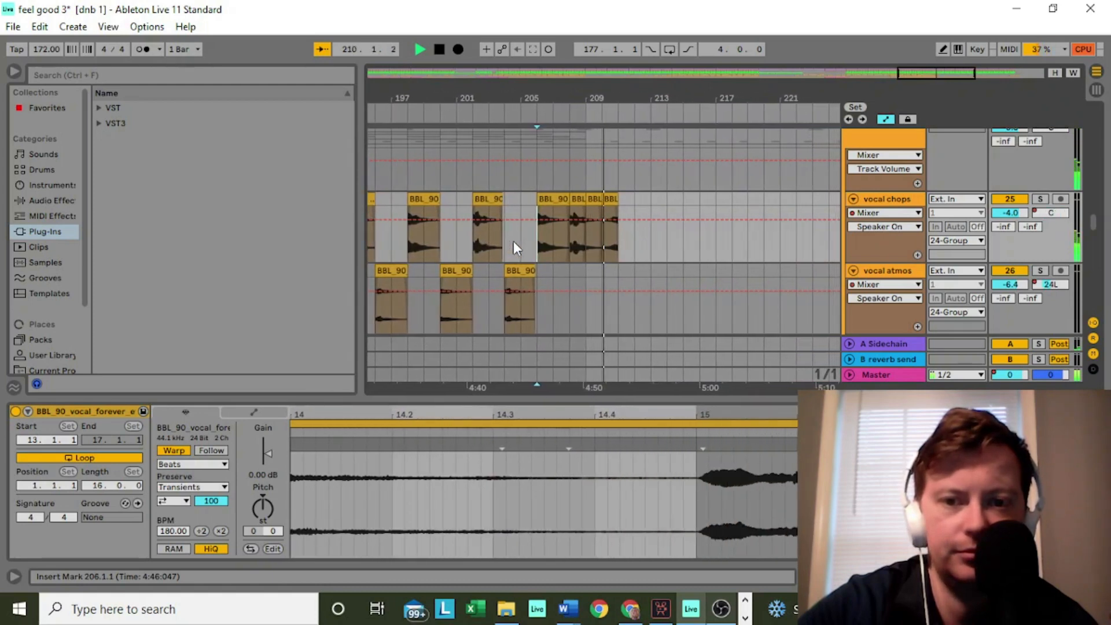
pyautogui.press('space')
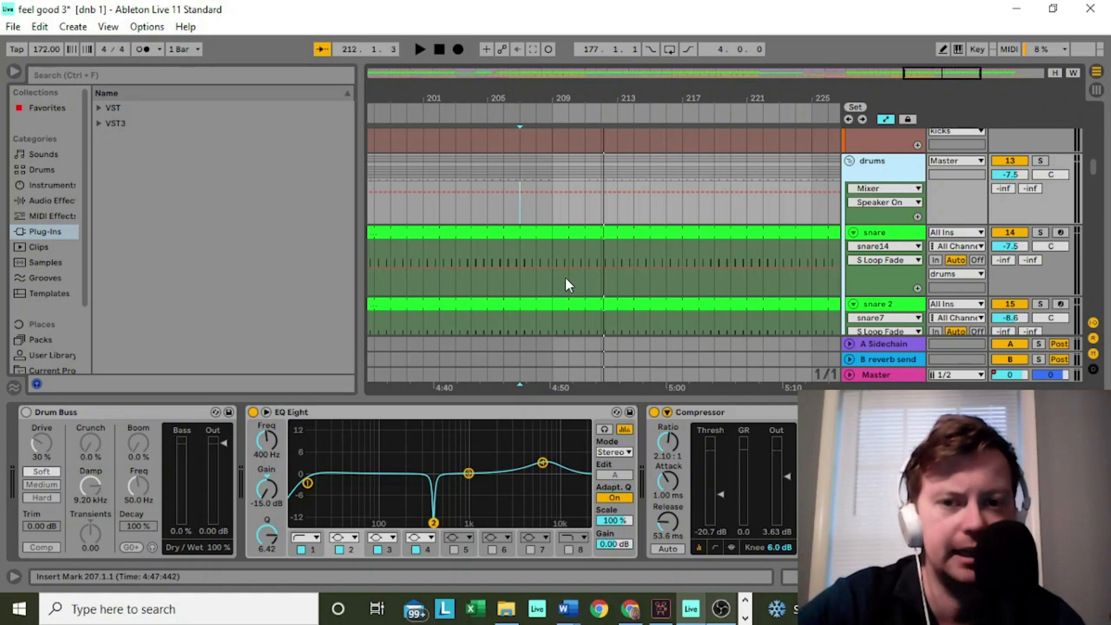
# Step: Play the drums from bar 207, and clear the drums group's clips from bar 209 to bar 211
pyautogui.press('space')
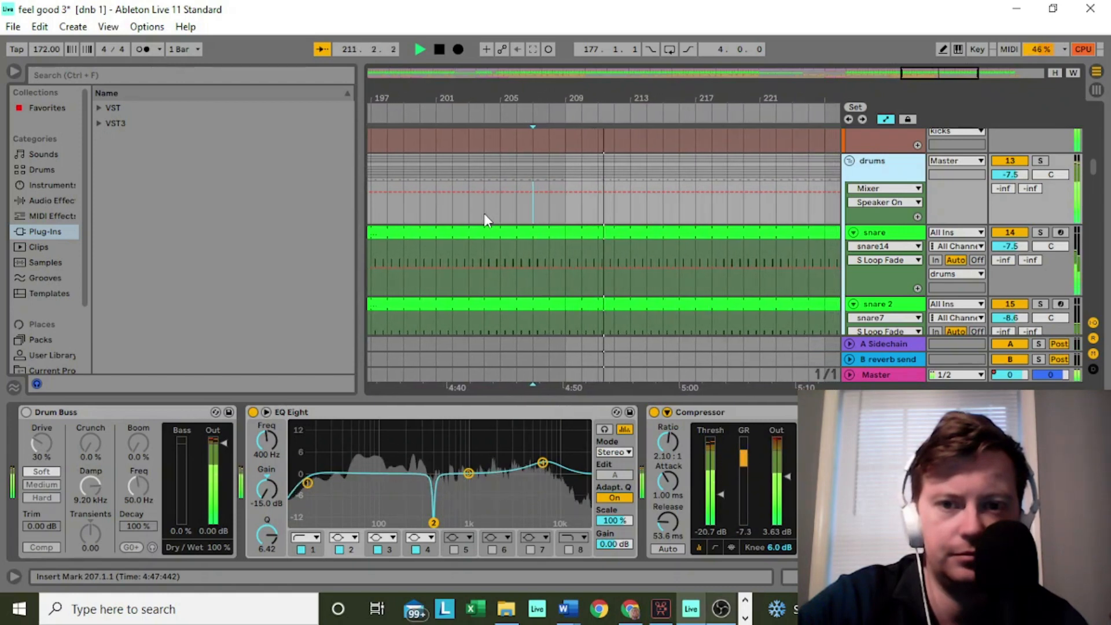
pyautogui.press('space')
pyautogui.moveTo(549, 166); pyautogui.dragTo(580, 152)
pyautogui.scroll(5, 574, 165)
pyautogui.scroll(-5, 512, 168)
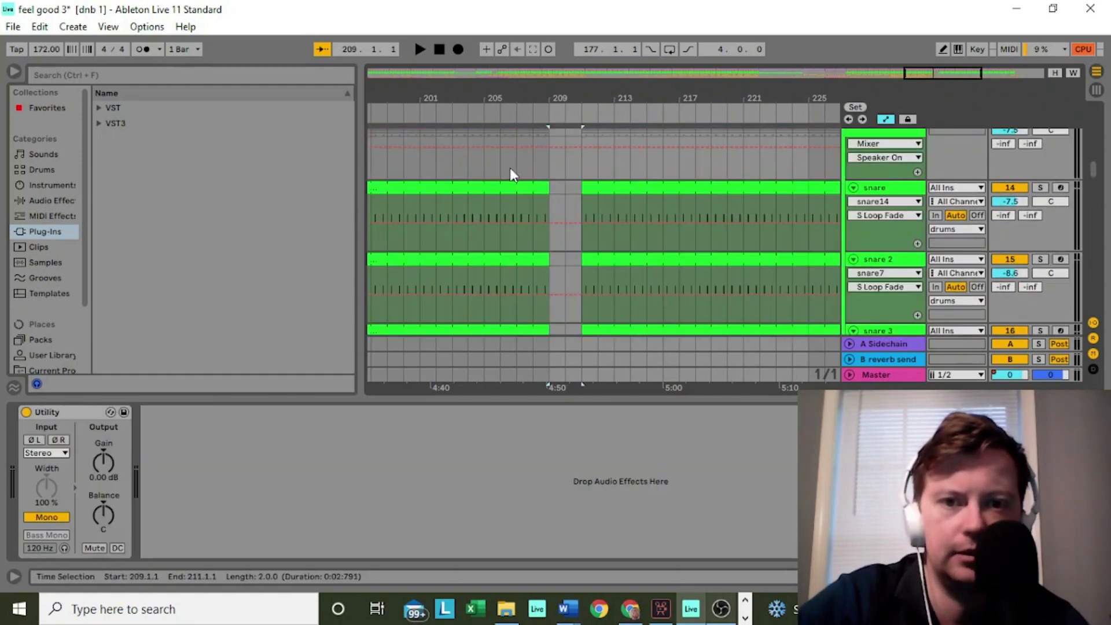
# Step: Play the mix from bar 207 through the two-bar gap in the drums
pyautogui.click(510, 169)
pyautogui.press('space')
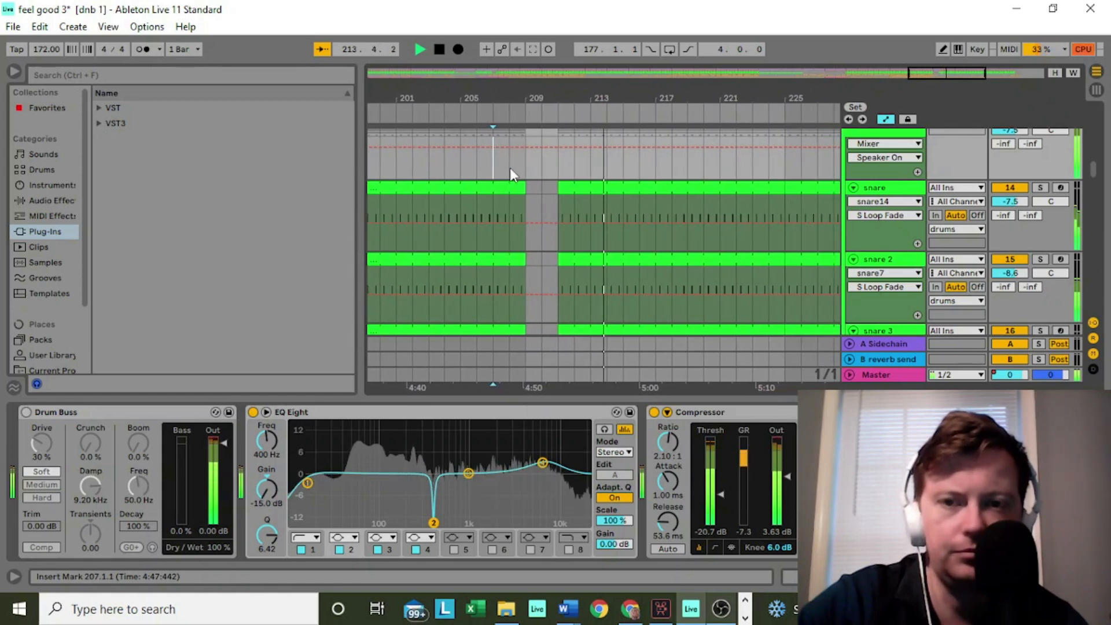
pyautogui.press('space')
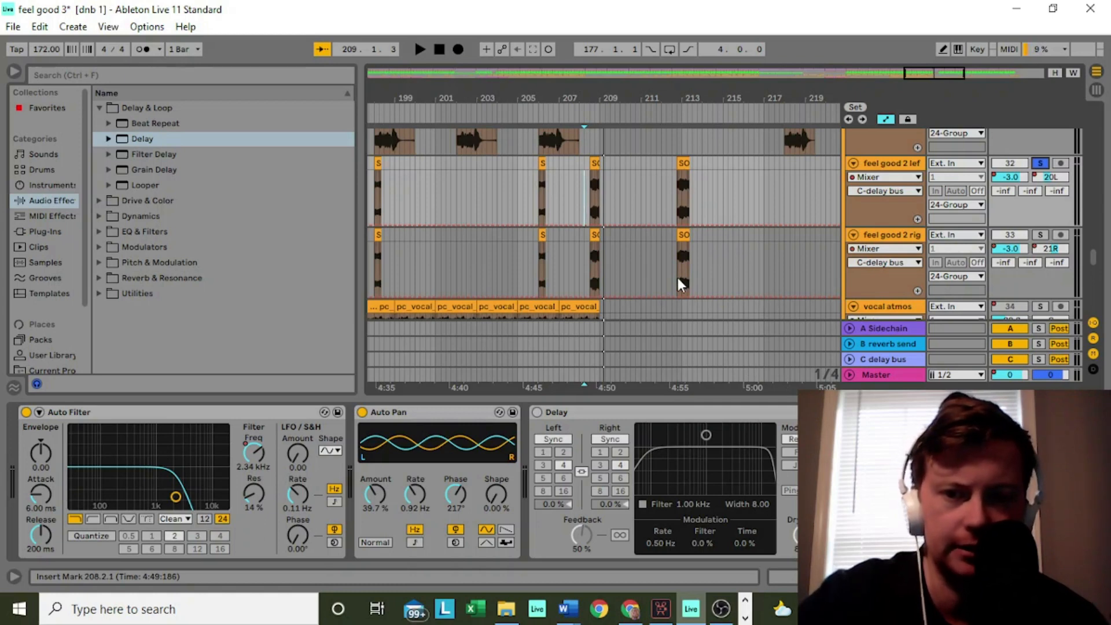
# Step: Compare the soloed feel good 2 left vocal with its Delay device off and on in the mixer view, leaving the device off
pyautogui.press('space')
pyautogui.press('space')
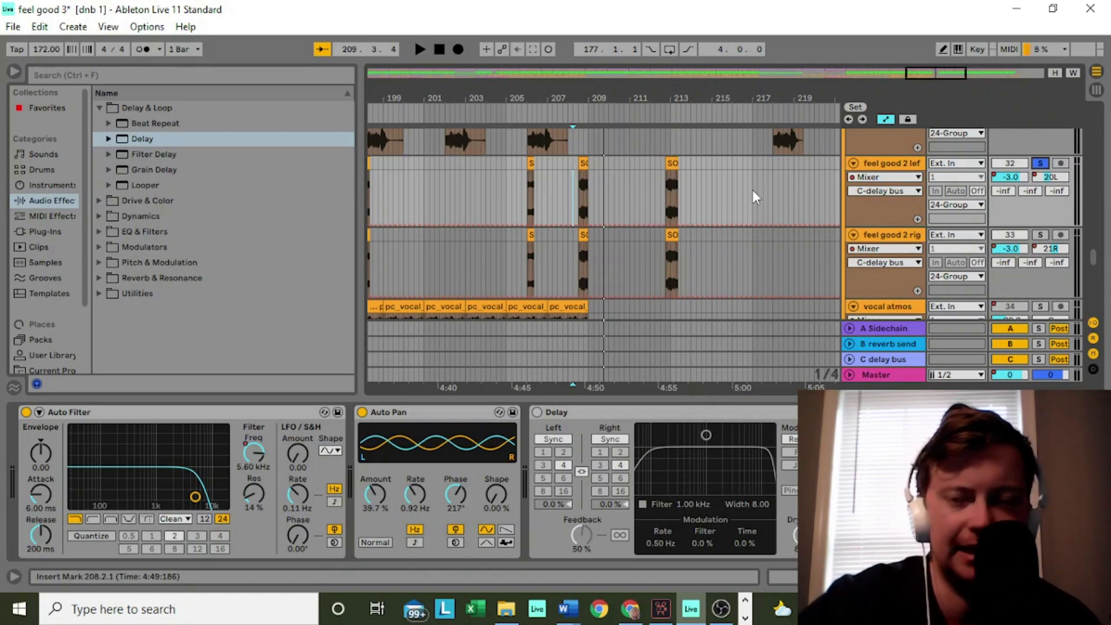
pyautogui.press('Tab')
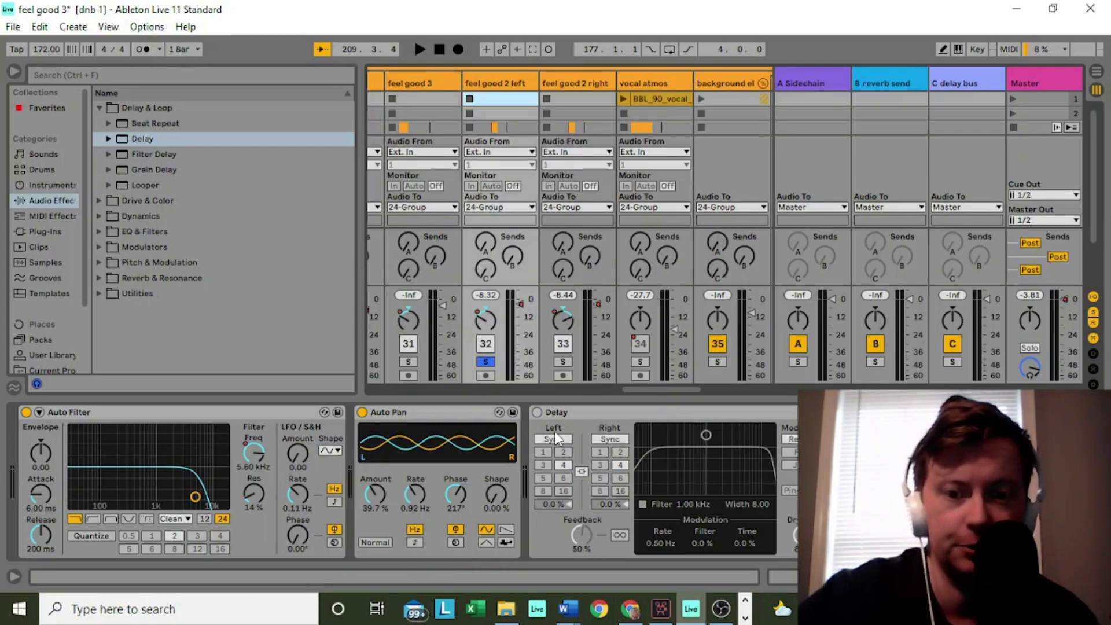
pyautogui.click(534, 412)
pyautogui.press('space')
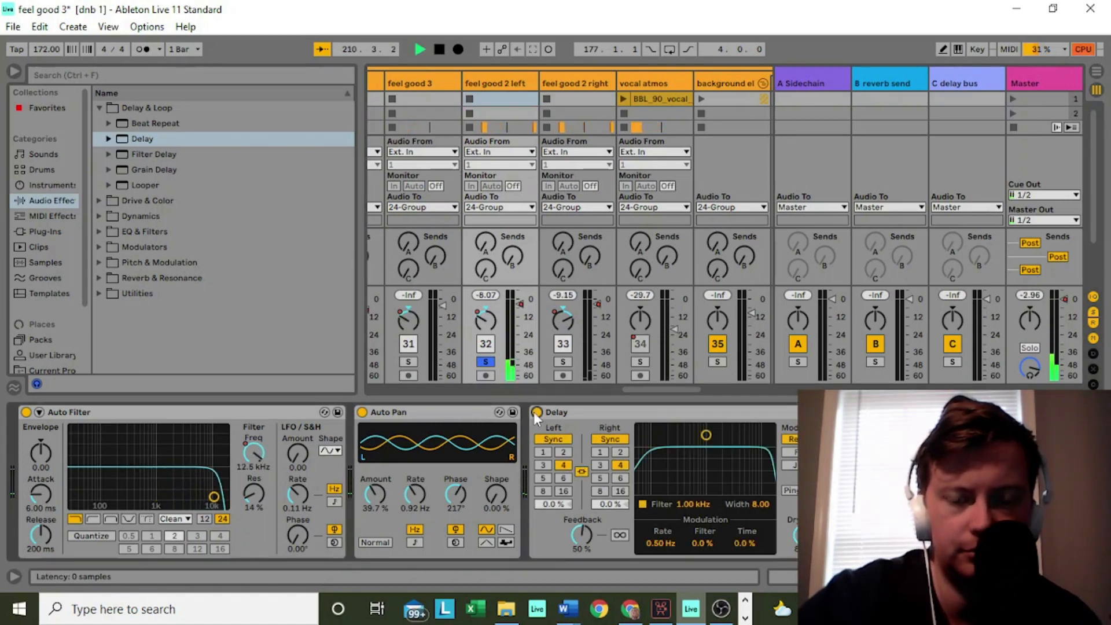
pyautogui.click(535, 412)
pyautogui.press('space')
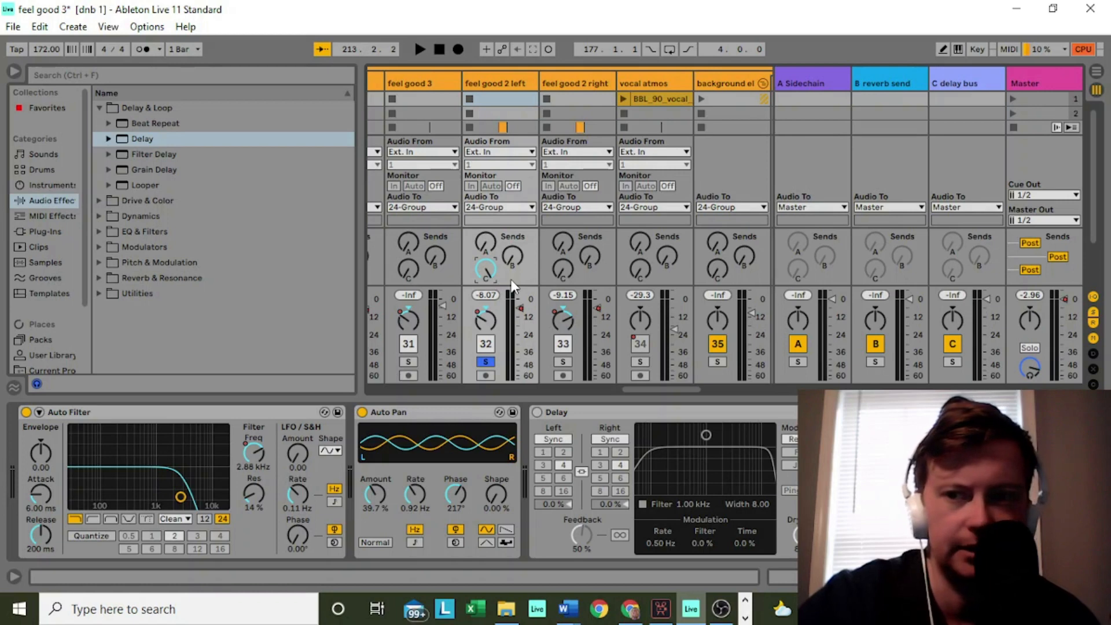
# Step: Audition feel good 2 left through its send to the C delay bus, and examine the bus's Reverb, Delay and EQ Eight devices
pyautogui.press('space')
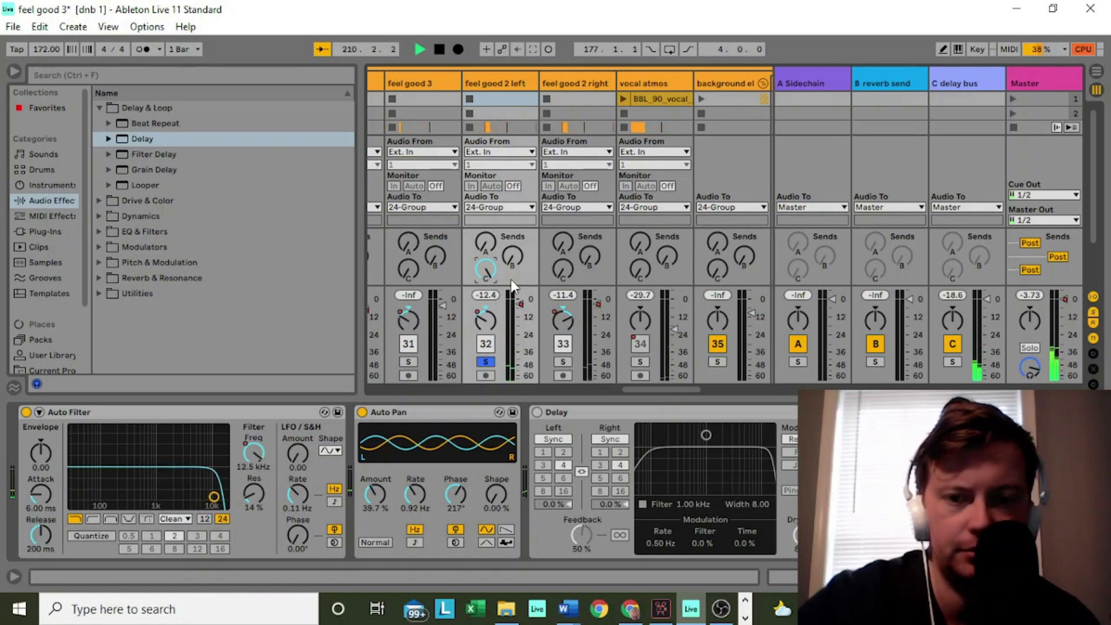
pyautogui.press('space')
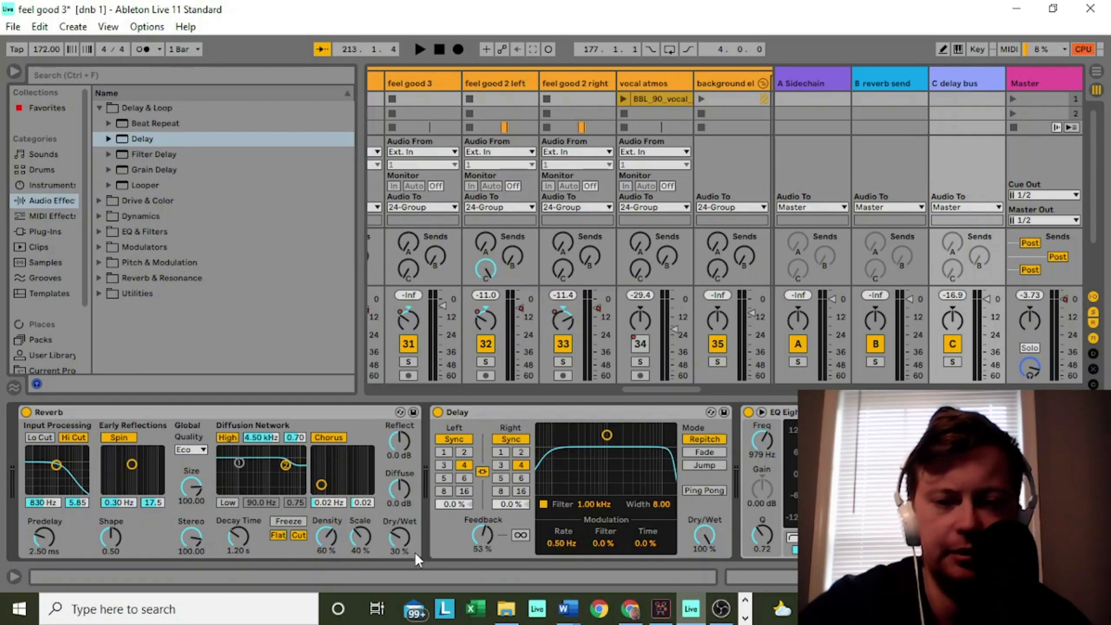
pyautogui.hscroll(5, 411, 535)
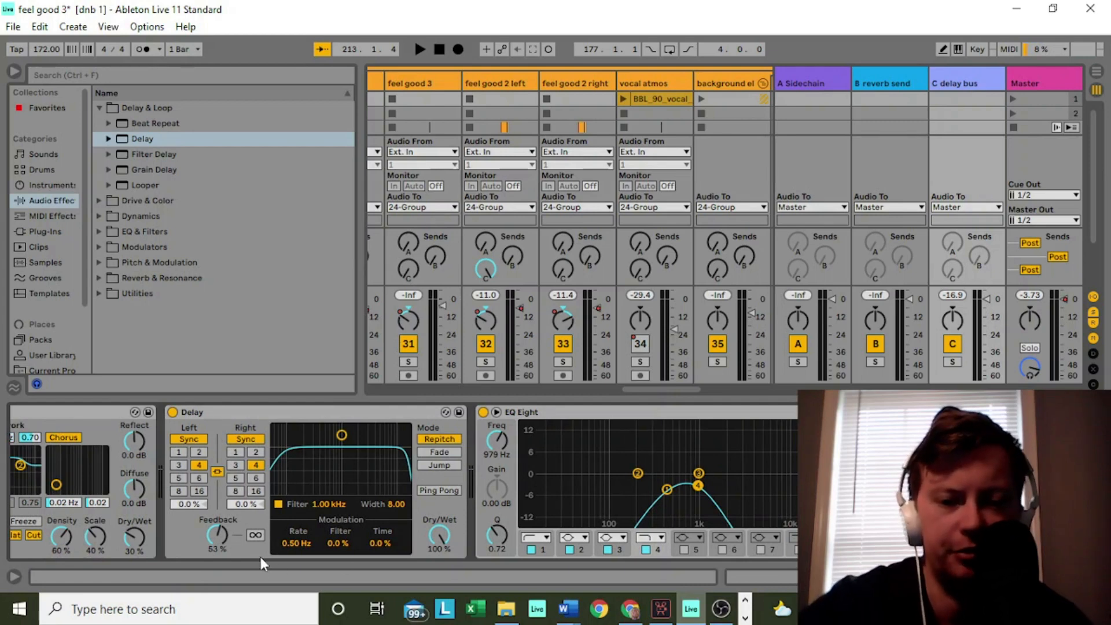
pyautogui.hscroll(5, 467, 522)
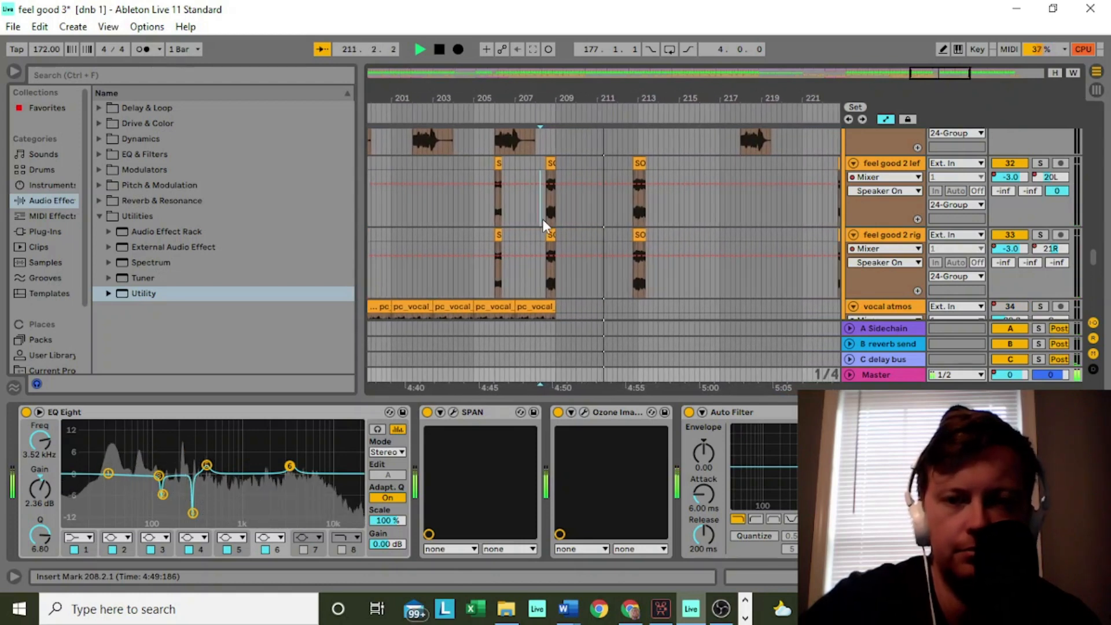
# Step: End the full mix playback, and play the soloed reverse piano track from just before bar 209
pyautogui.press('space')
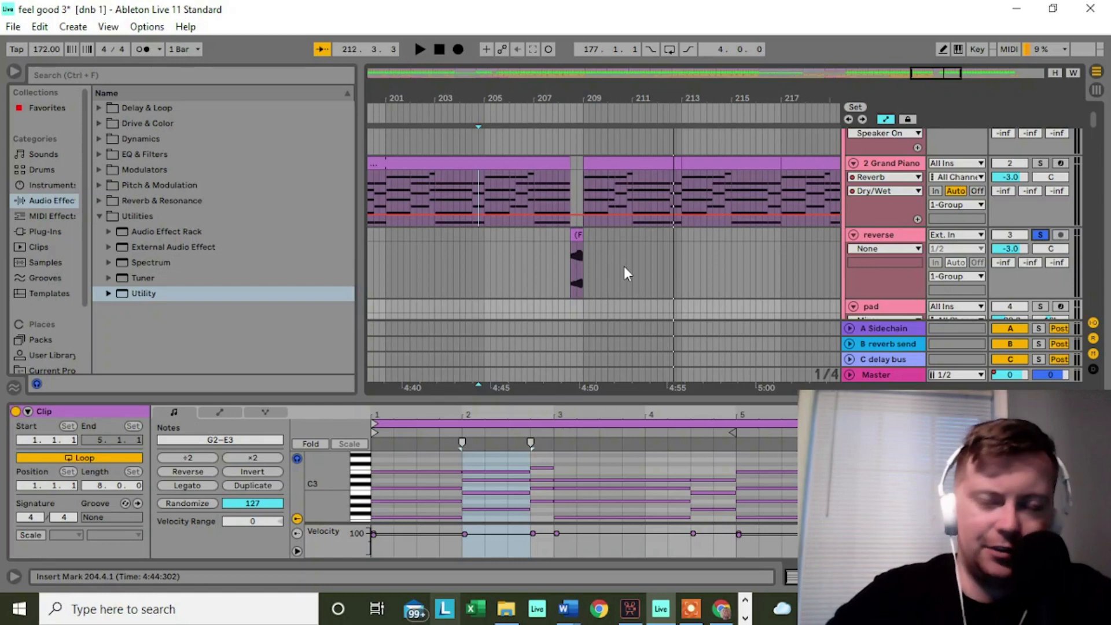
pyautogui.click(561, 264)
pyautogui.press('space')
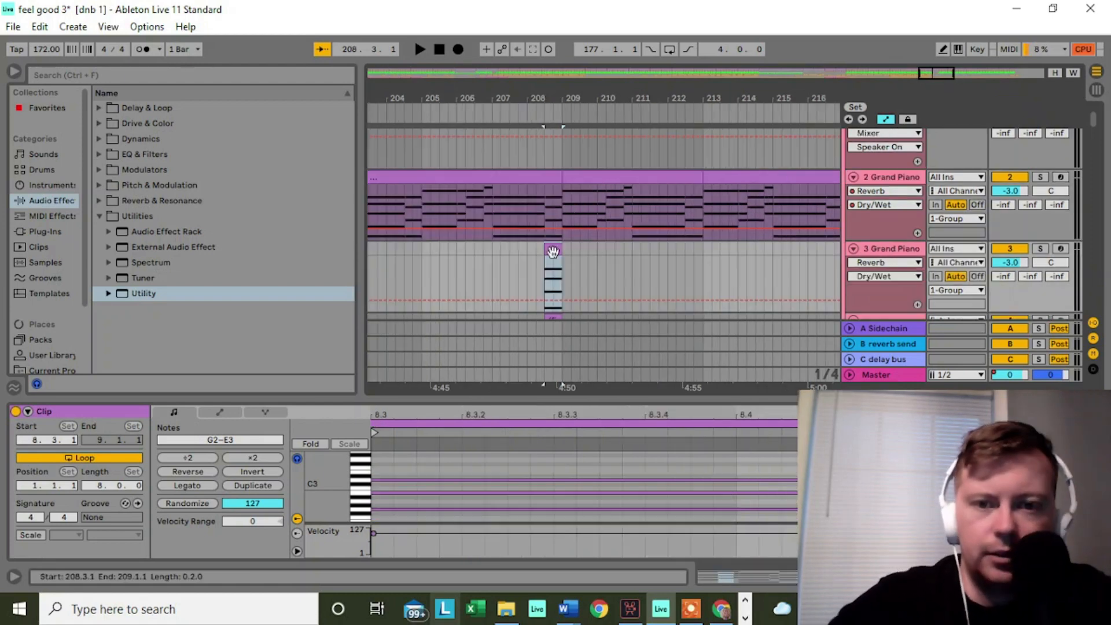
# Step: Freeze and flatten the 3 Grand Piano track, and delete the freeze tail clip after bar 209
pyautogui.rightClick(555, 256)
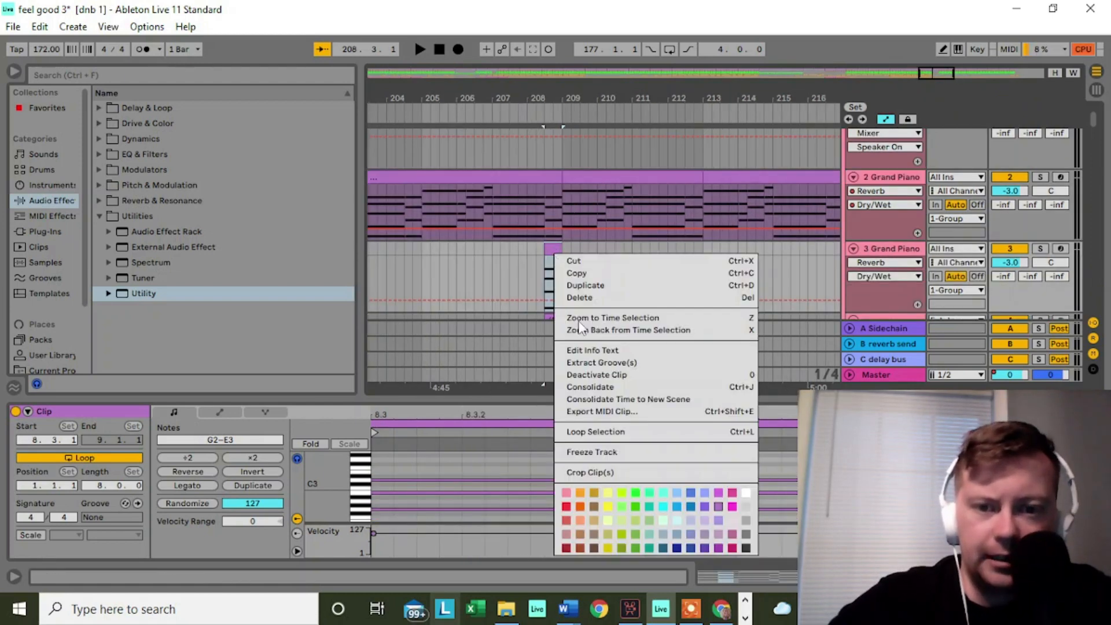
pyautogui.click(589, 453)
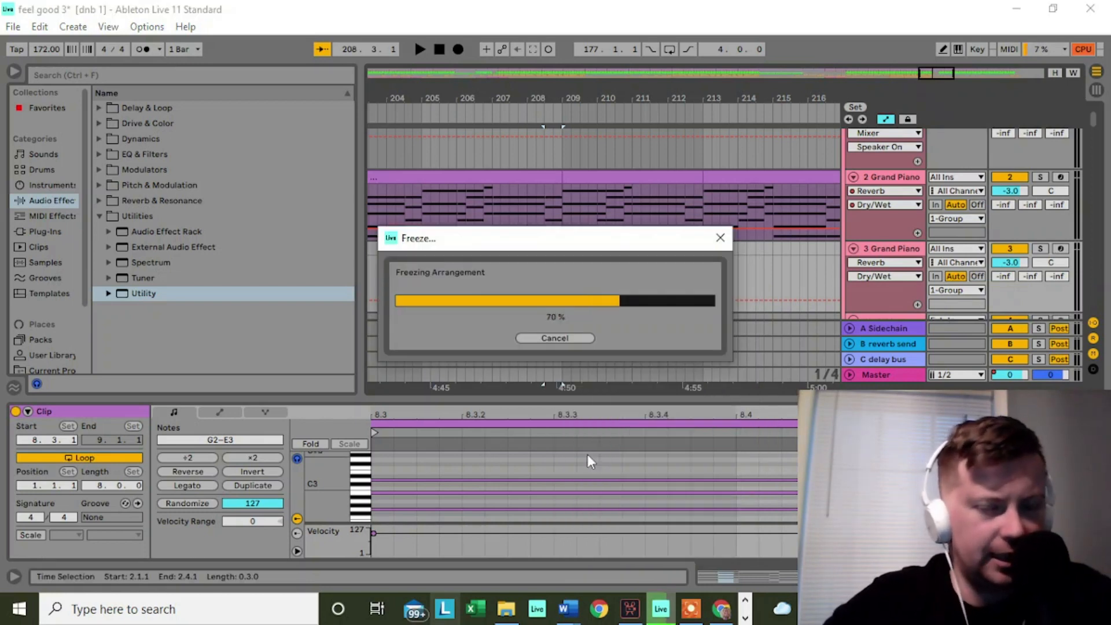
pyautogui.rightClick(555, 258)
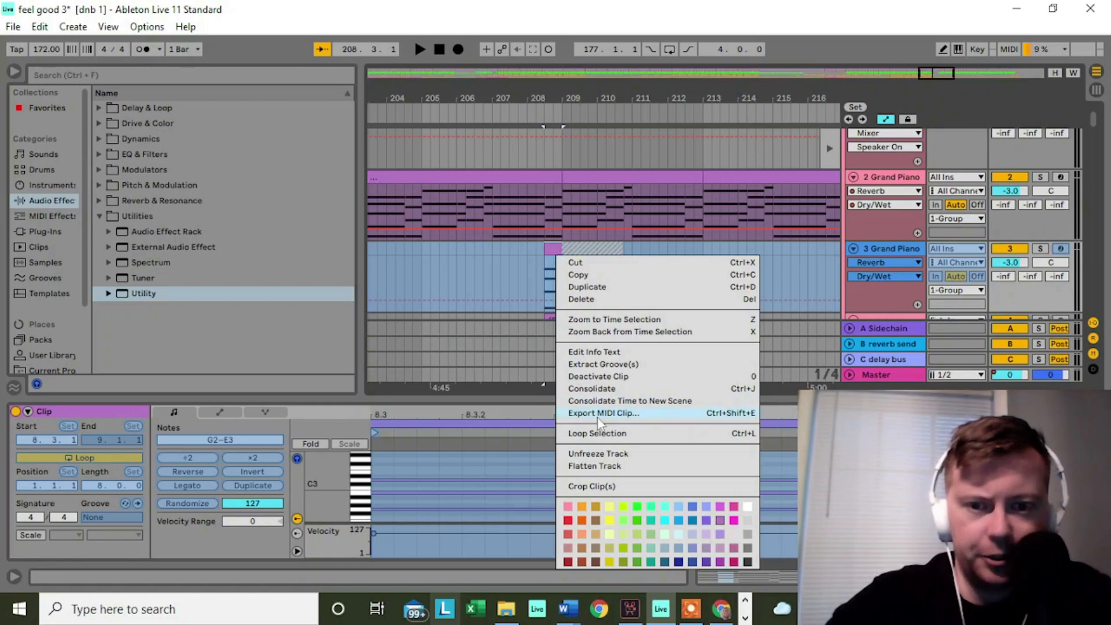
pyautogui.click(590, 466)
pyautogui.click(584, 248)
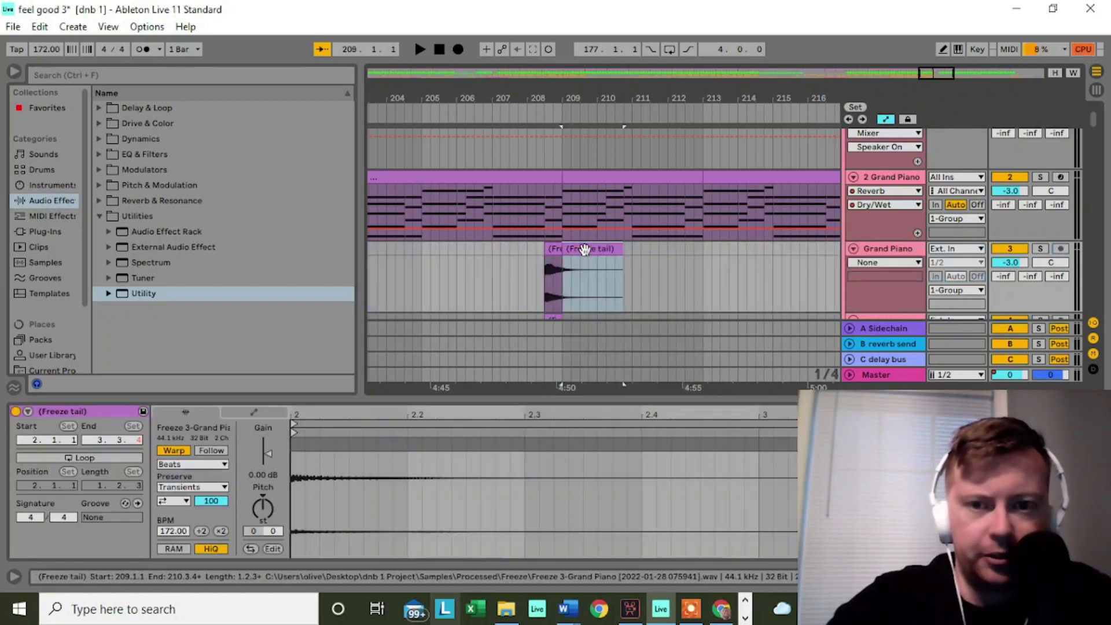
pyautogui.press('Delete')
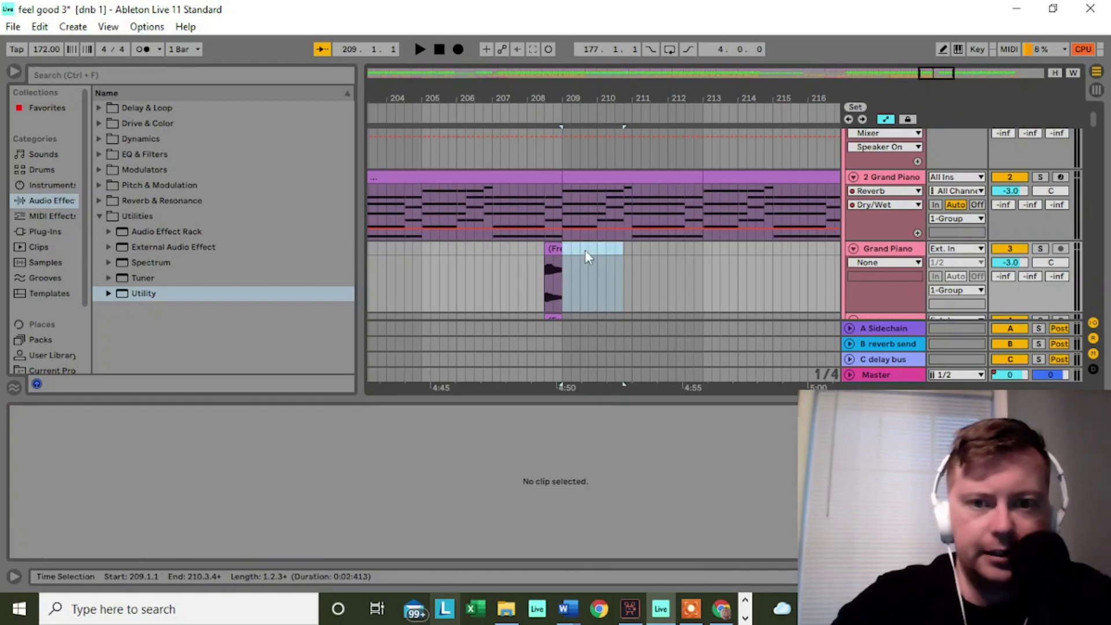
# Step: Reverse the flattened piano clip at 208.3.1 and play it back from just before its start
pyautogui.click(553, 249)
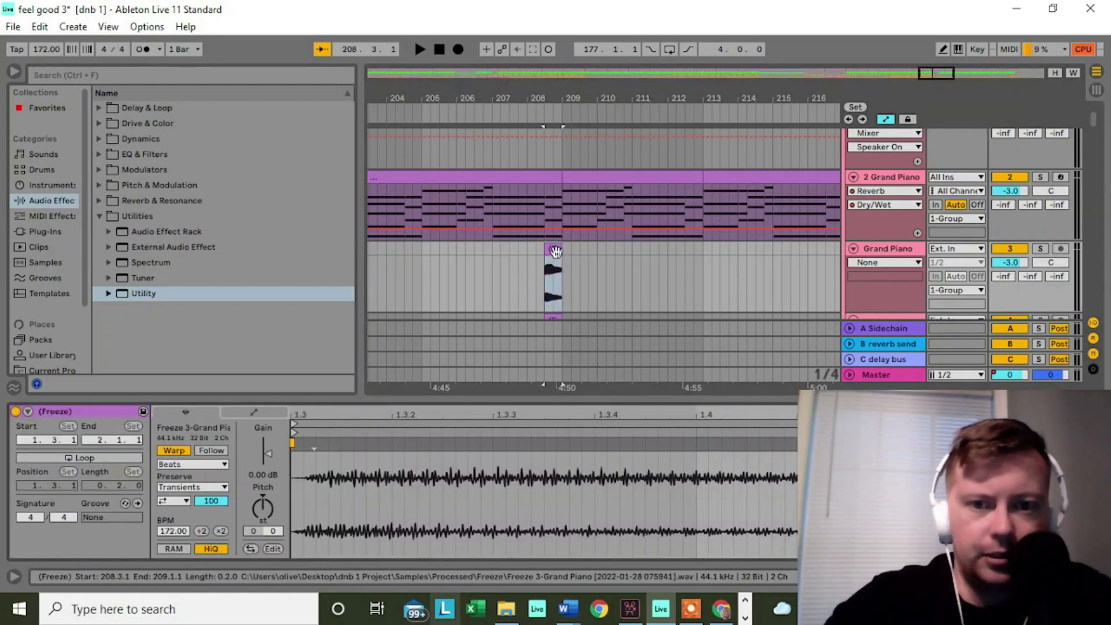
pyautogui.click(251, 548)
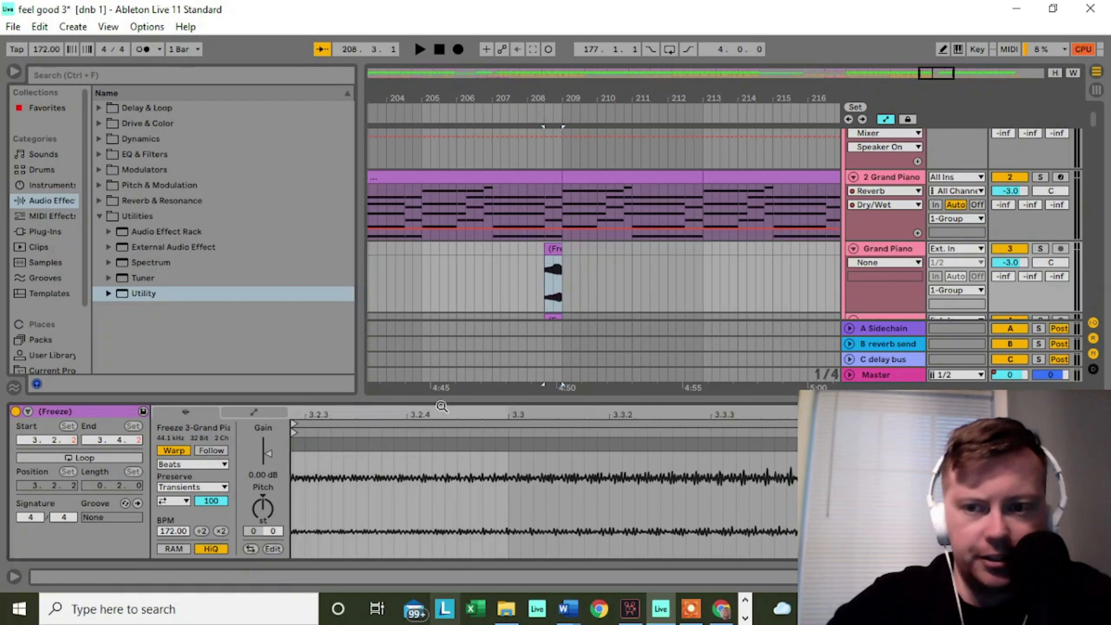
pyautogui.click(537, 279)
pyautogui.press('space')
pyautogui.press('space')
# Step: Shorten the 2 Grand Piano clip ending at bar 209 so that it ends at 208.3.1, where the reversed piano clip starts
pyautogui.click(601, 176)
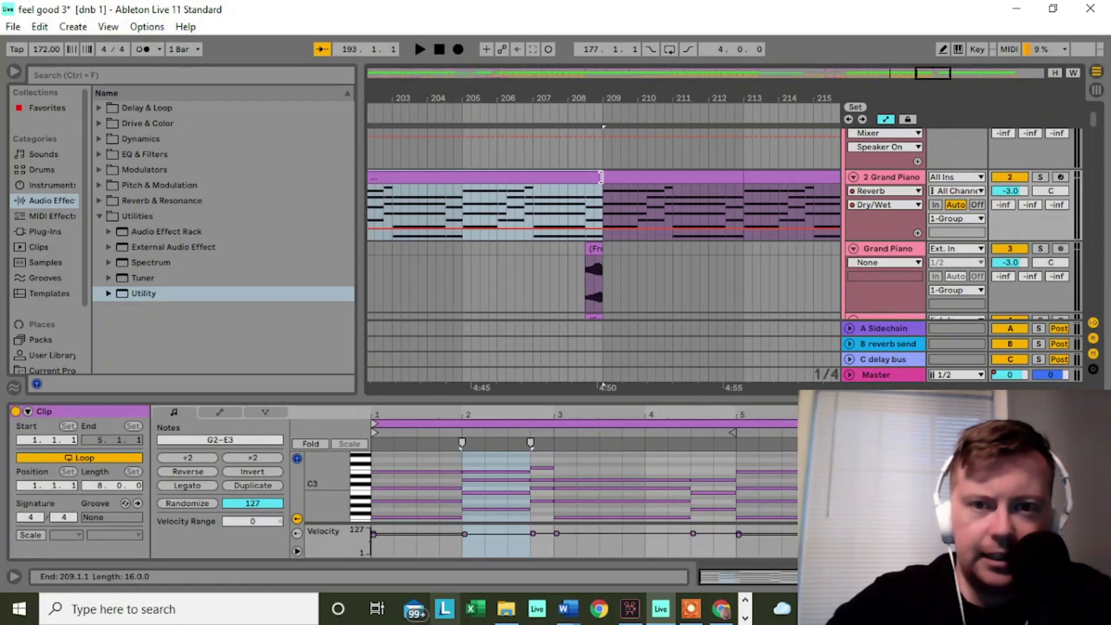
pyautogui.moveTo(600, 177); pyautogui.dragTo(586, 183)
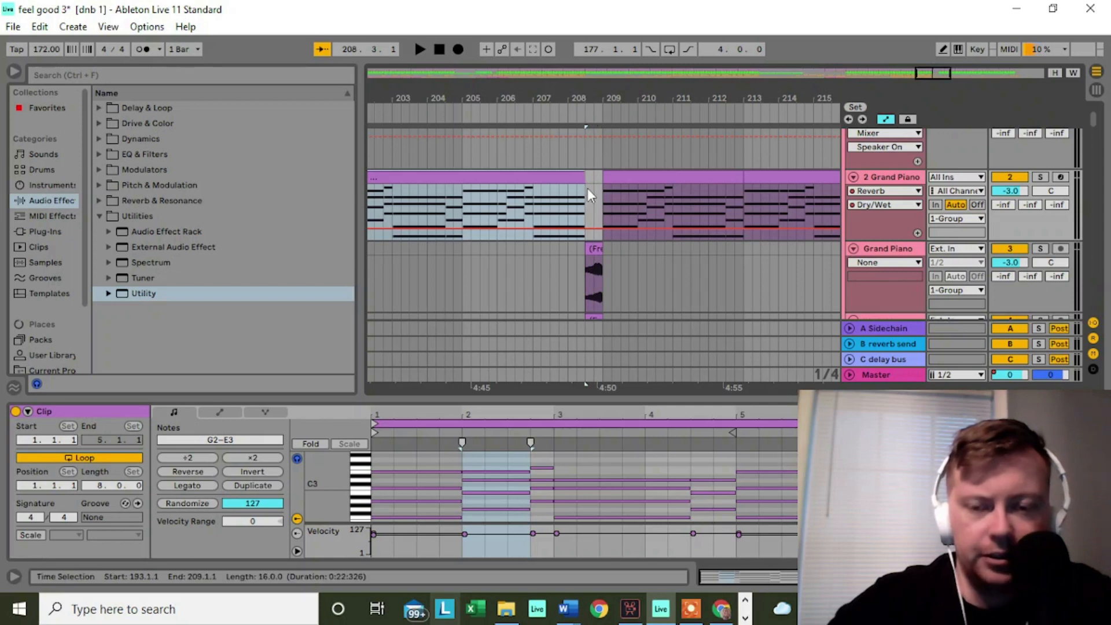
pyautogui.scroll(-2, 561, 264)
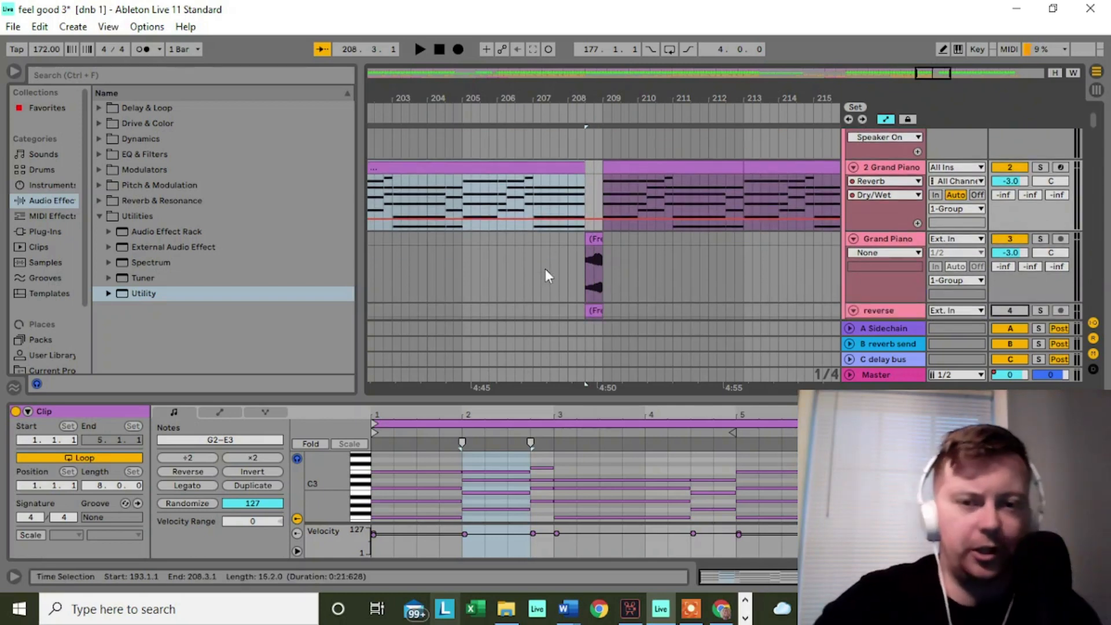